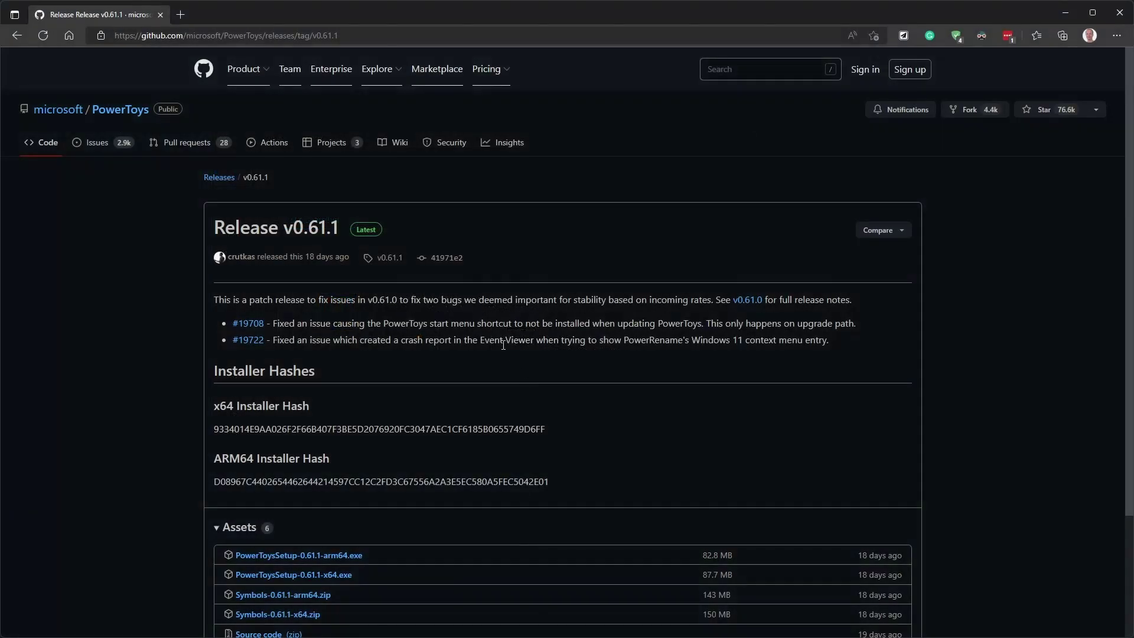
Download PowerToysSetup-0.61.1-x64.exe from the v0.61.1 release assets
scroll(503, 351, down, 3)
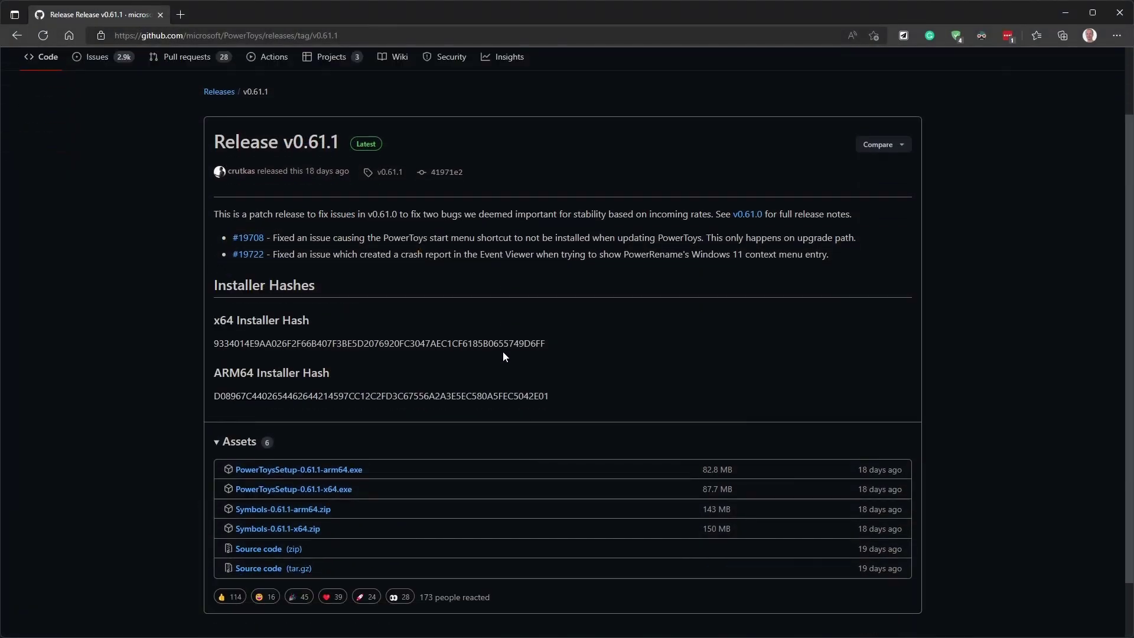
drag(395, 421, 231, 403)
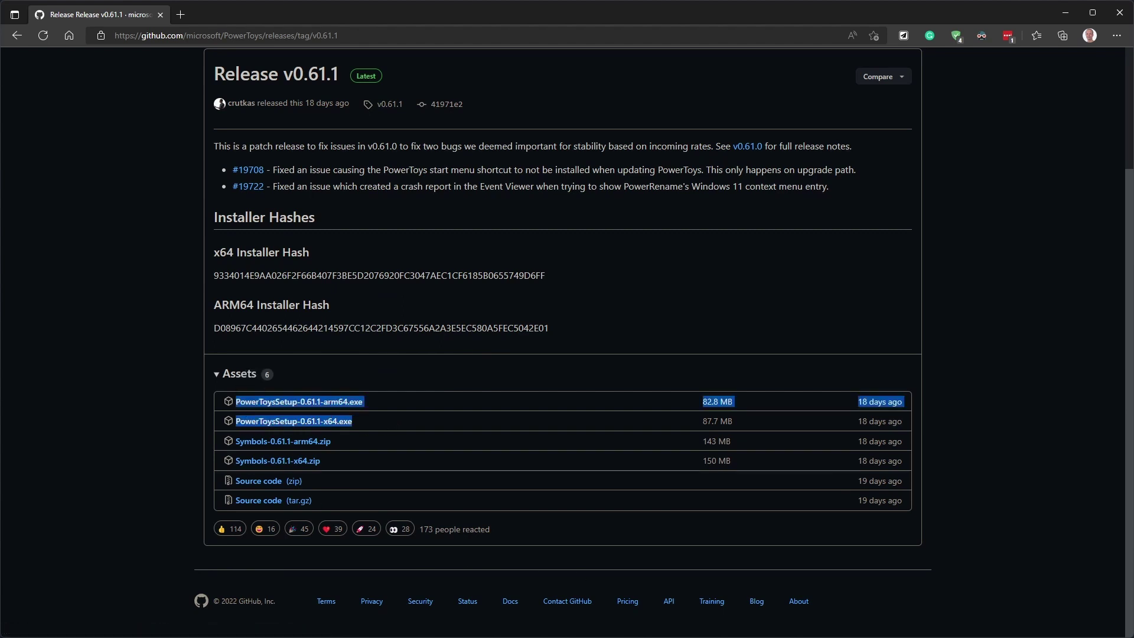
click(423, 418)
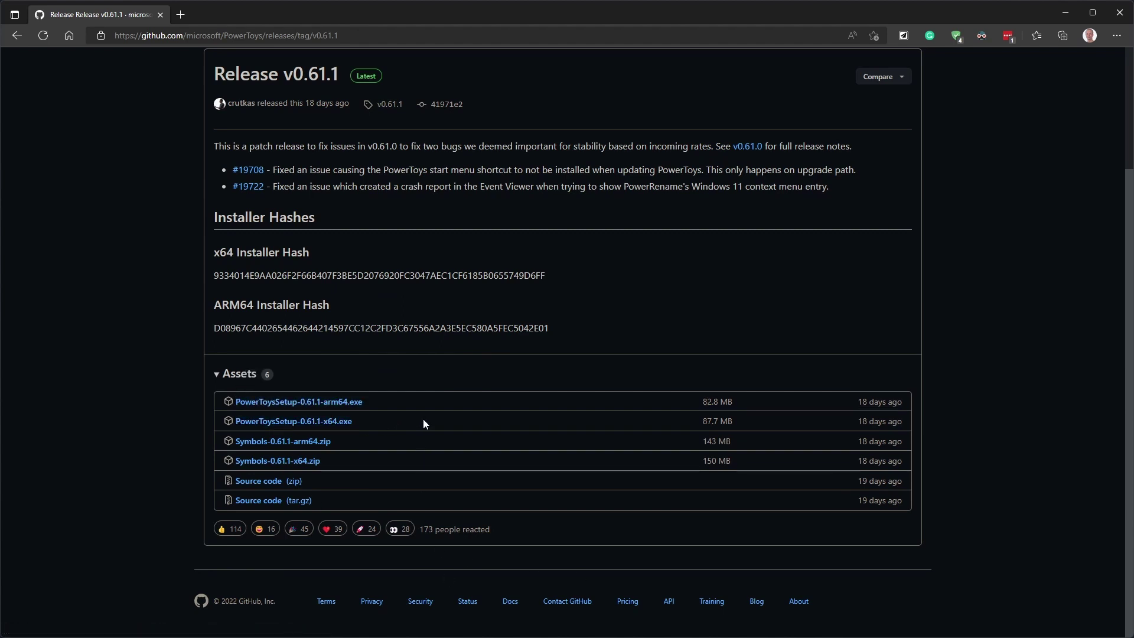
click(341, 424)
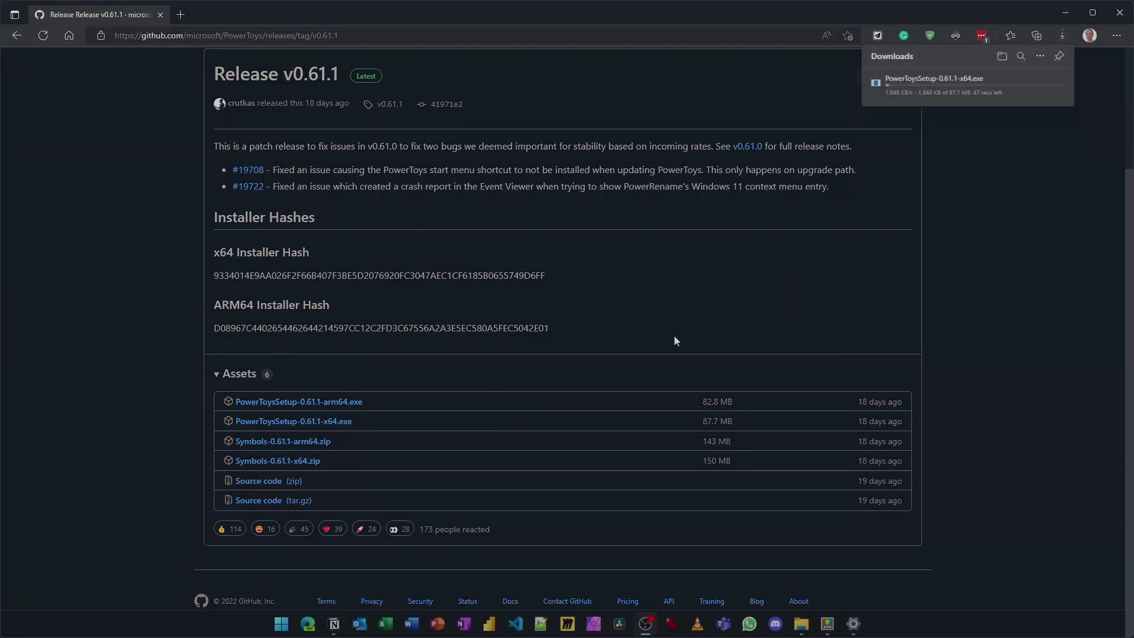
Confirm the PC's processor type in System > About, then run the downloaded installer
key(super)
text(system Information)
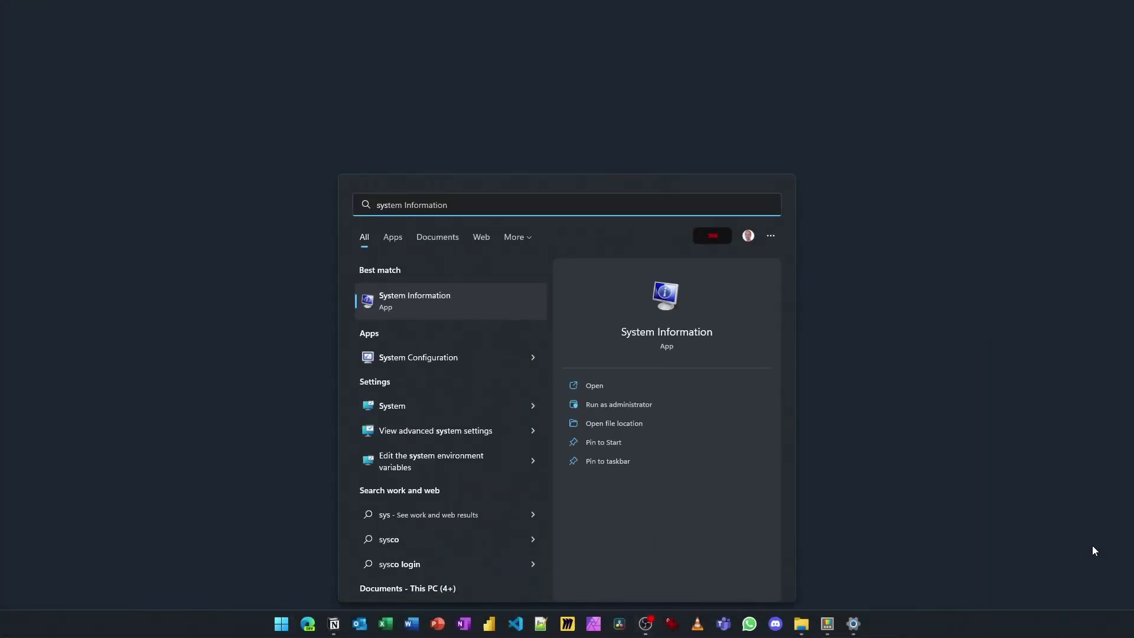
click(466, 409)
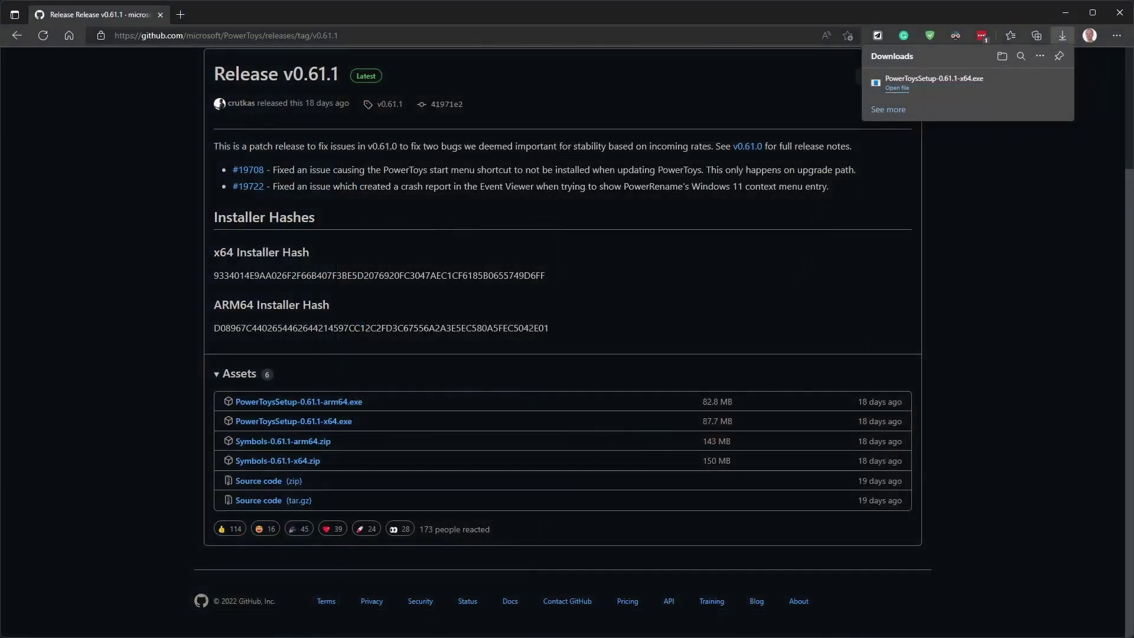
click(898, 88)
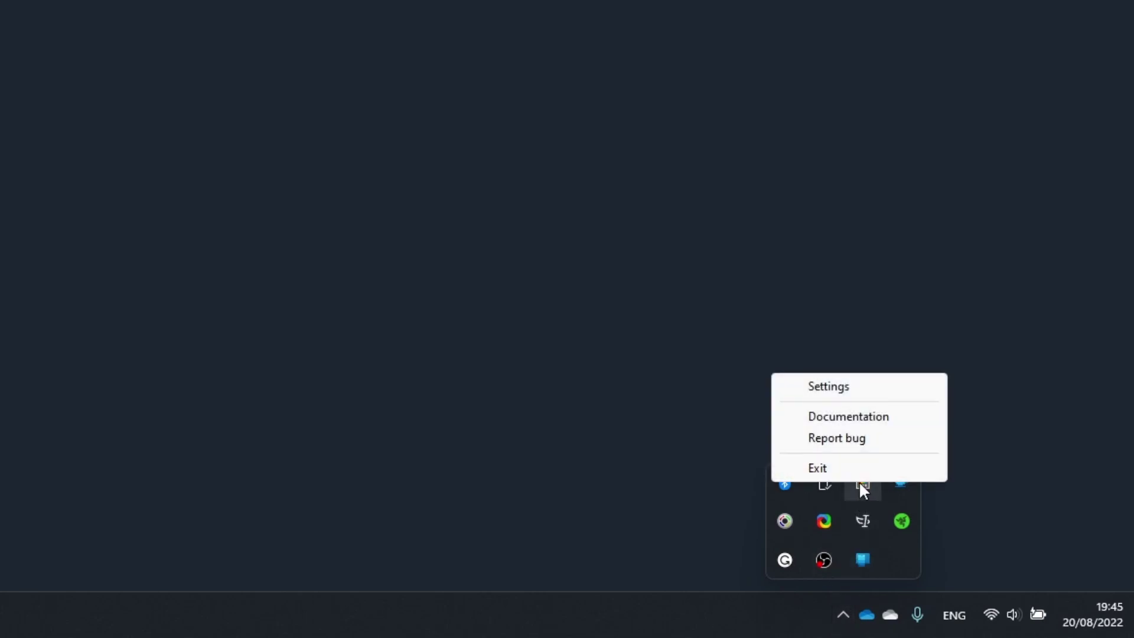
Open PowerToys Settings from the system tray icon
click(854, 394)
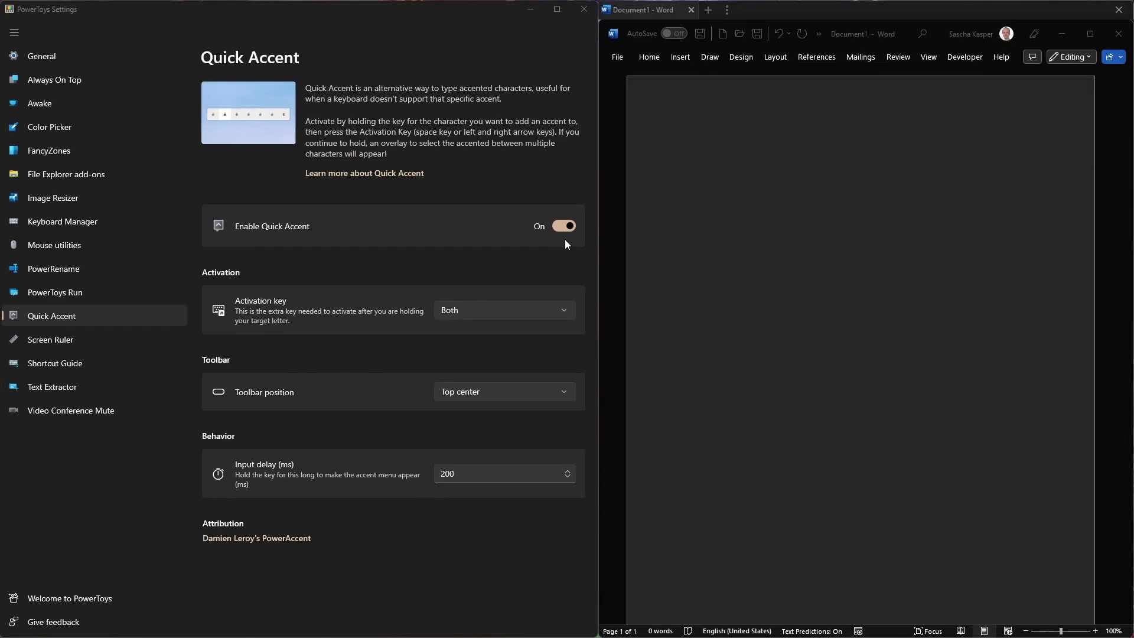
Keep Quick Accent on with activation key Both, Top center toolbar and 200 ms input delay
key(super+space)
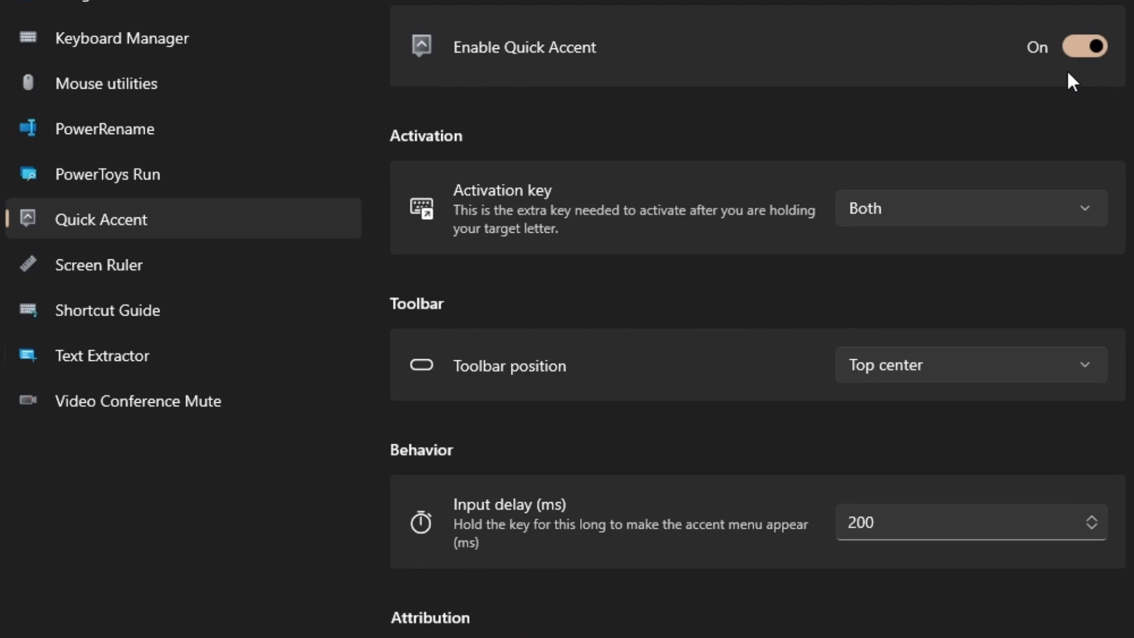
click(1087, 223)
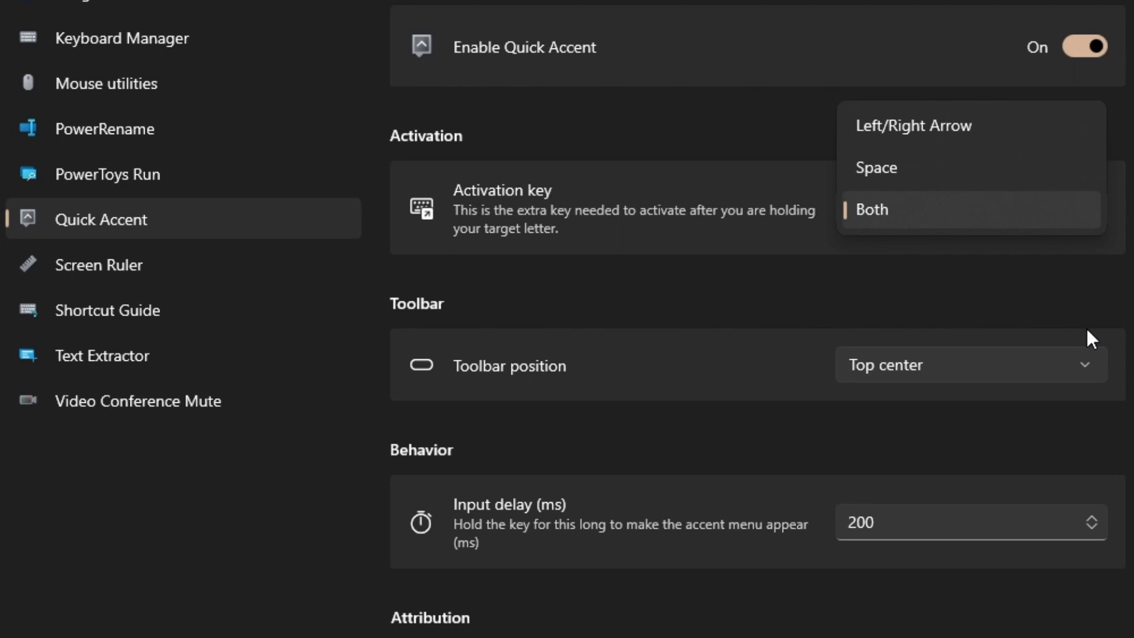
click(1095, 353)
click(1090, 364)
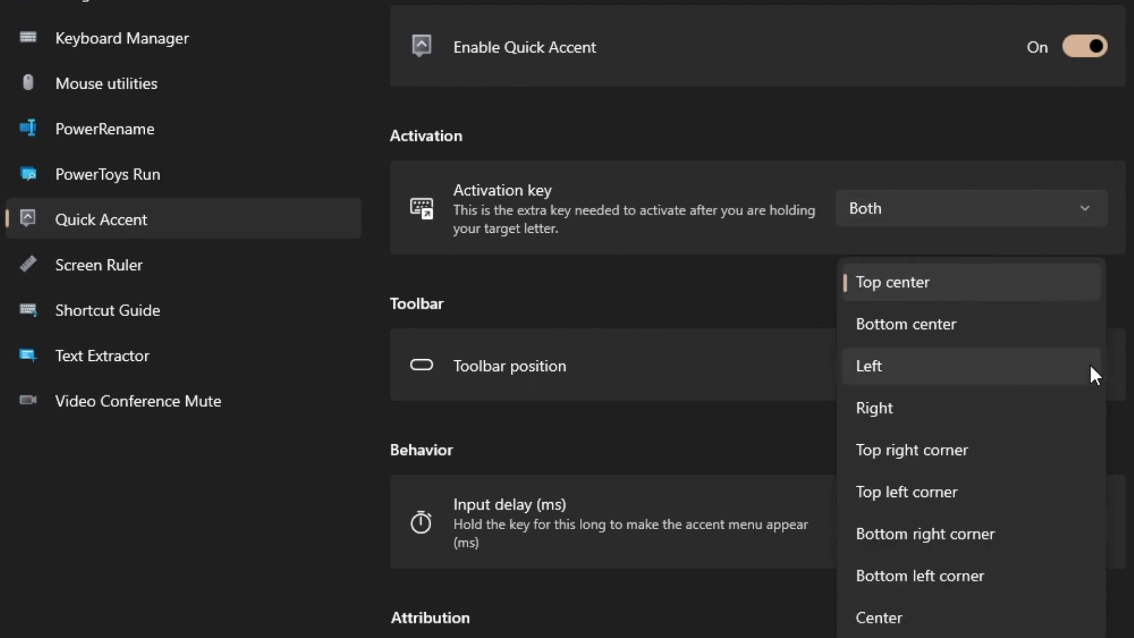
click(974, 281)
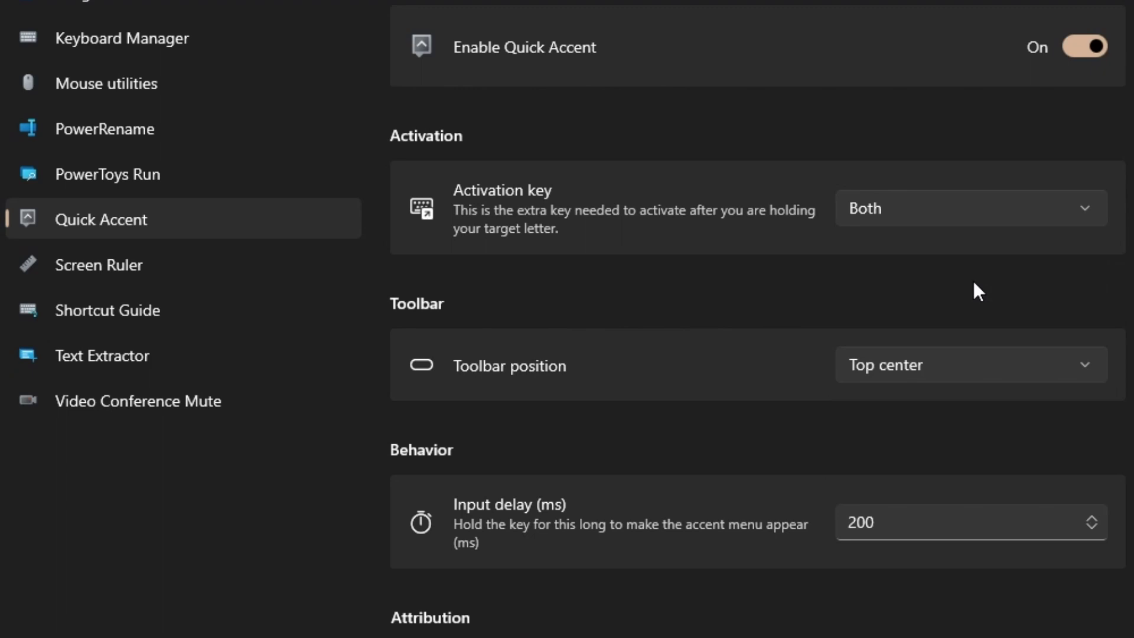
click(1069, 524)
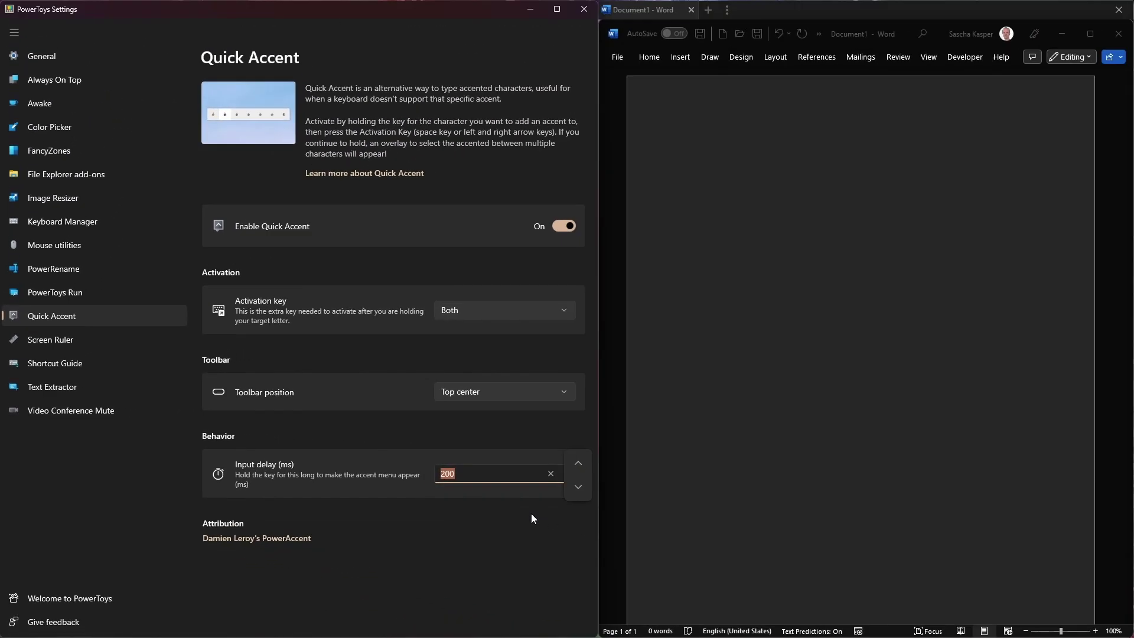
Type 'Kind regards' on the first line of the Word document
click(531, 514)
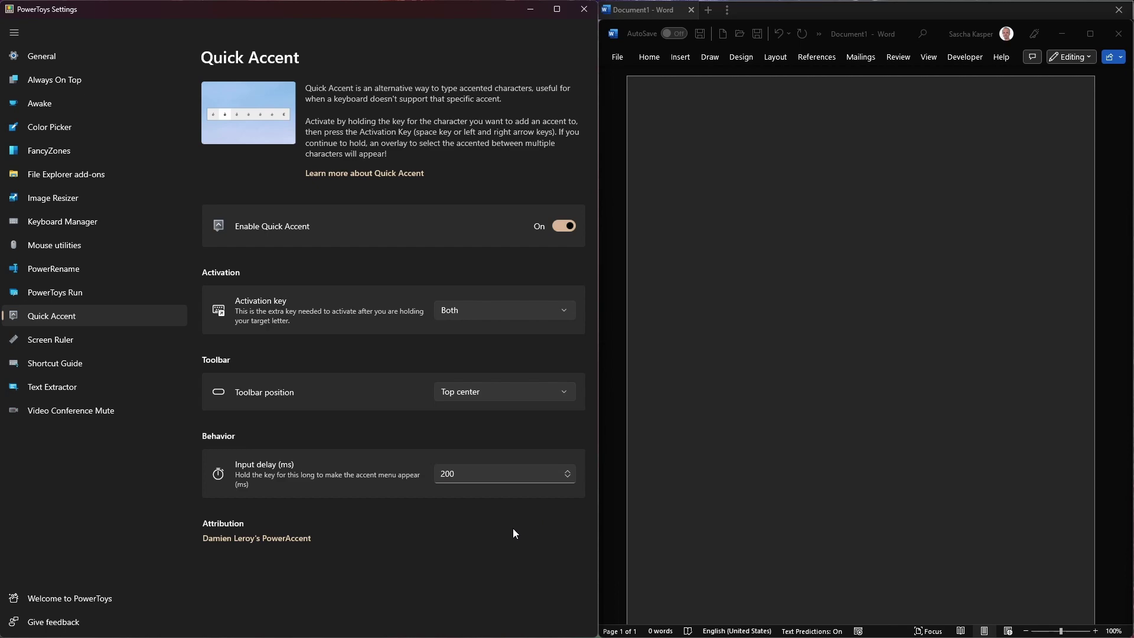
click(763, 154)
text(Kind regards)
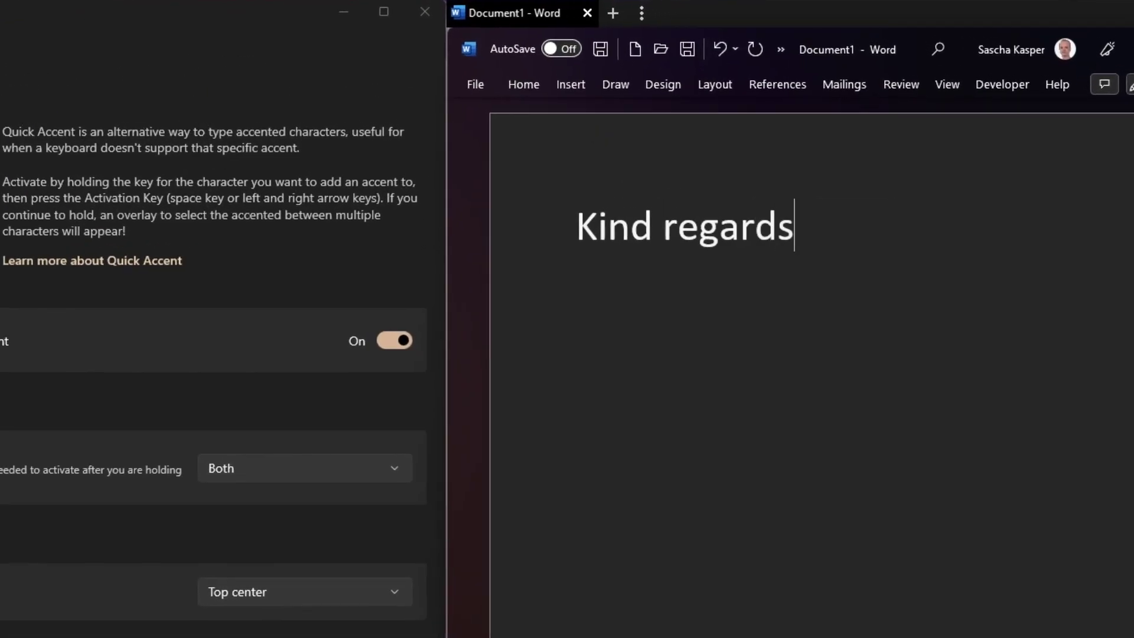
key(Return)
Type 'Mit freundlichen Grüßen', using Quick Accent for the ü and ß
text(Mit freundlichen Gru)
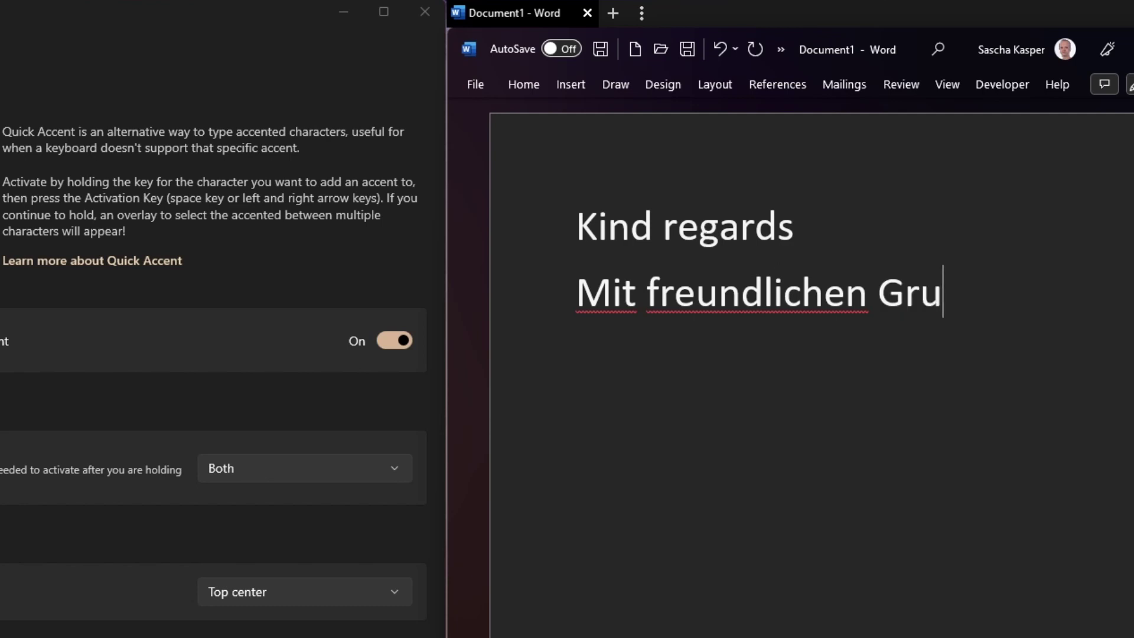
key(Right)
key(Right)
key(Right)
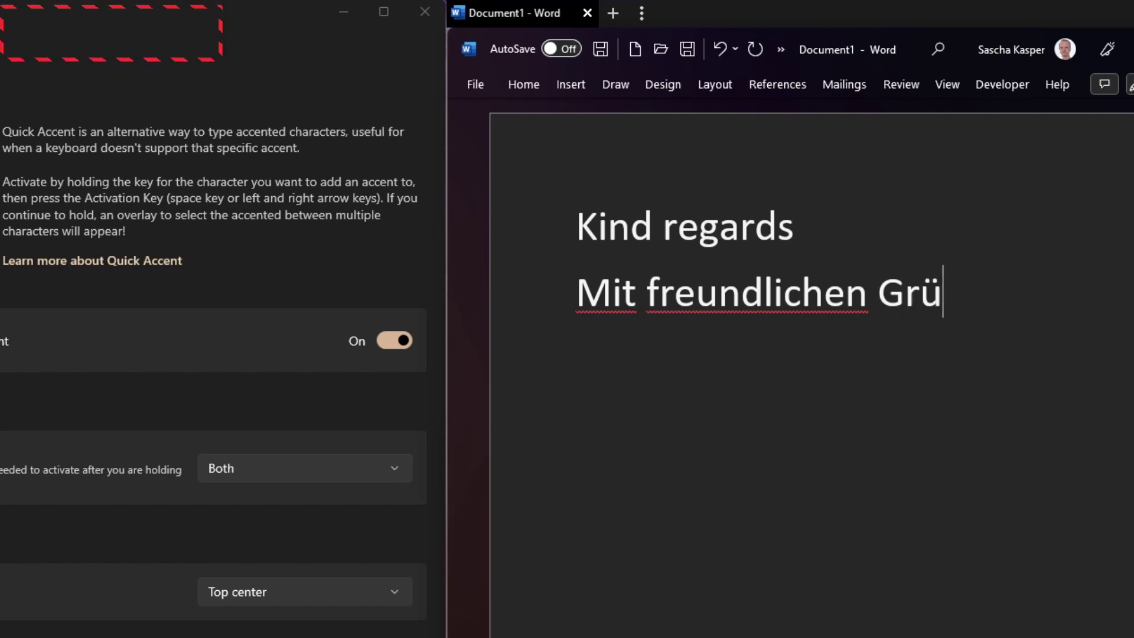
text(s)
key(Right)
text(en)
key(Return)
key(Return)
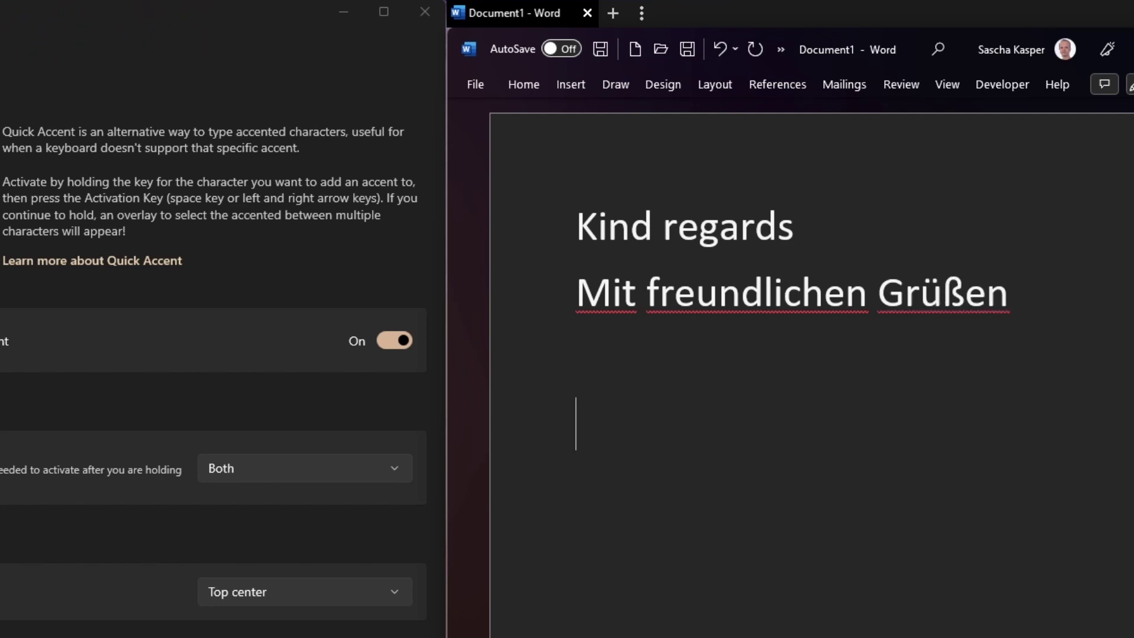
Type 'X Æ A-12', picking Æ from the Quick Accent choices for A
text(X A)
key(Right)
key(Right)
key(Right)
key(Right)
key(Right)
key(Right)
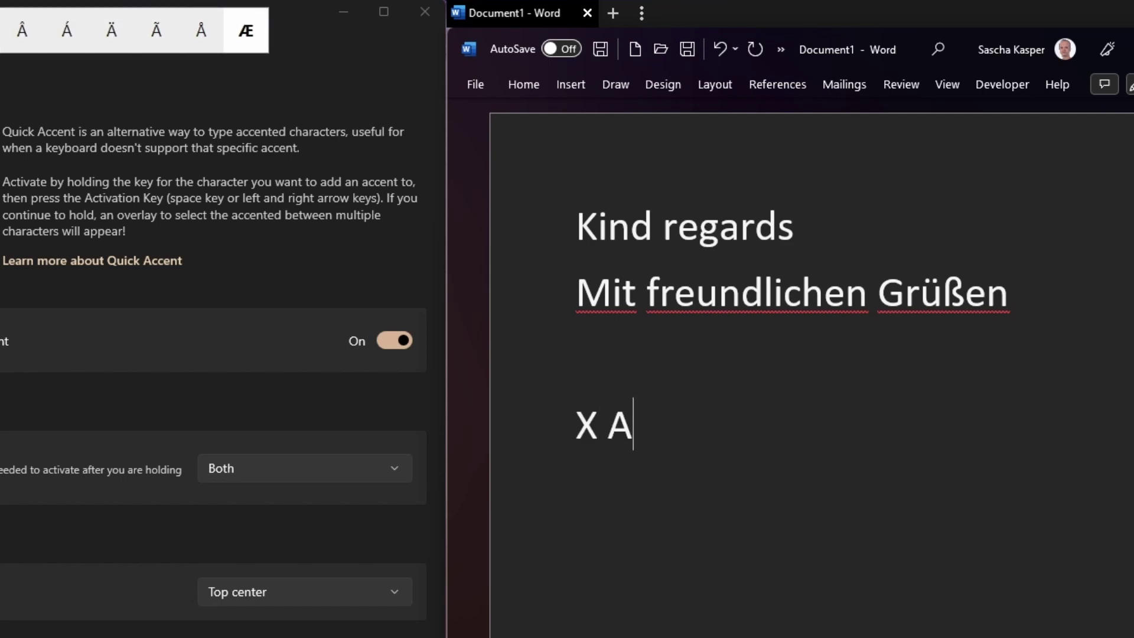
text(A-12)
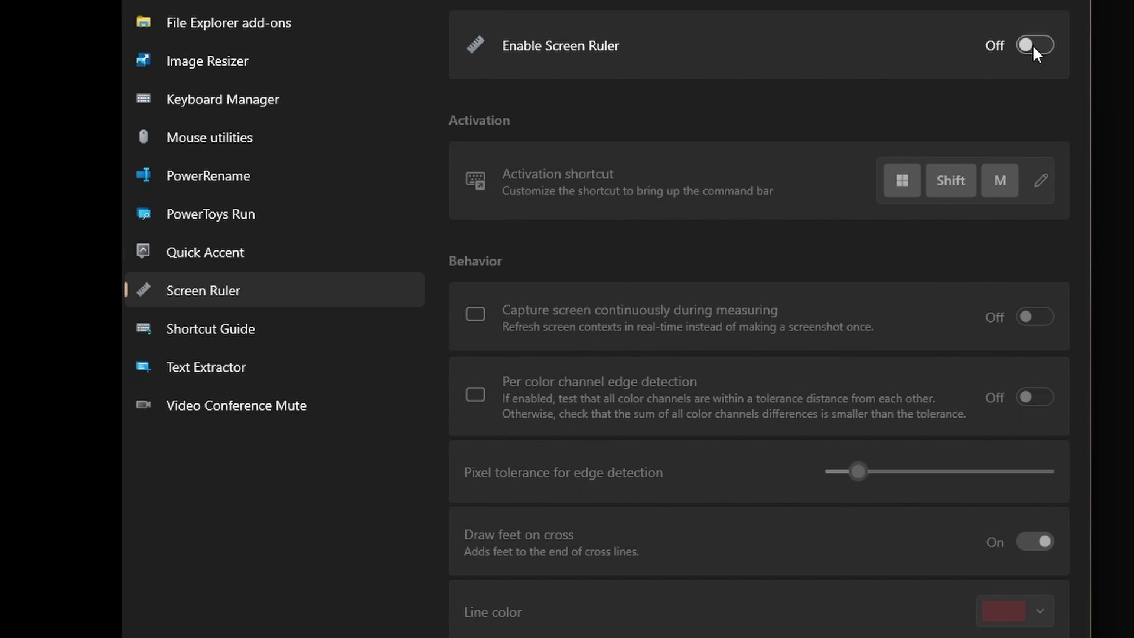
Enable Screen Ruler and bring up its measuring toolbar with Win+Shift+M
click(1031, 45)
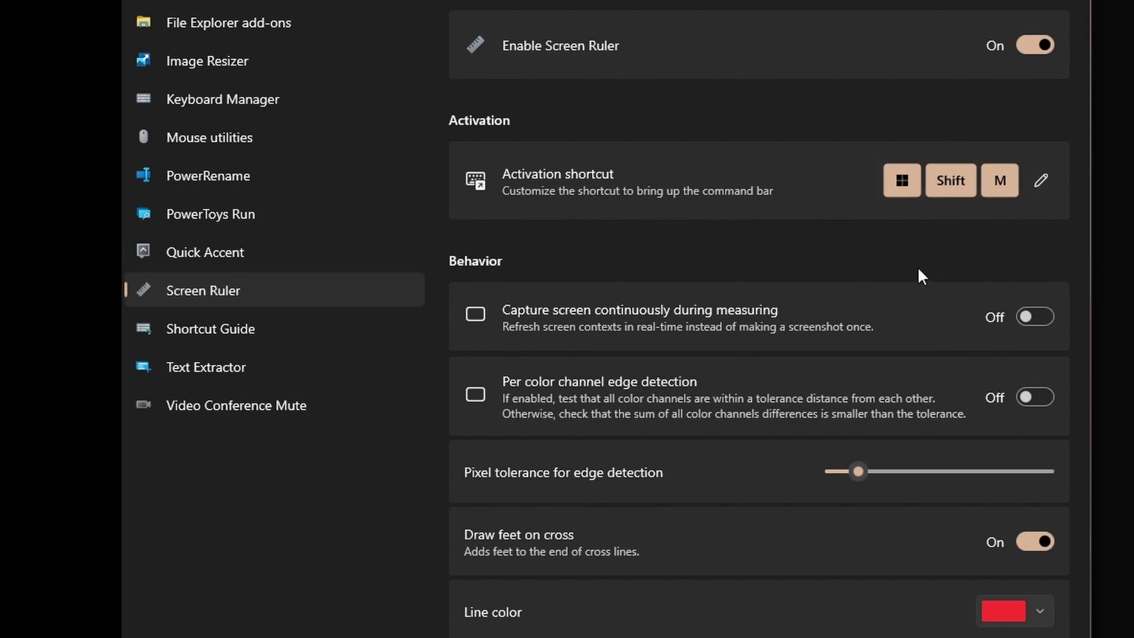
key(super+shift+m)
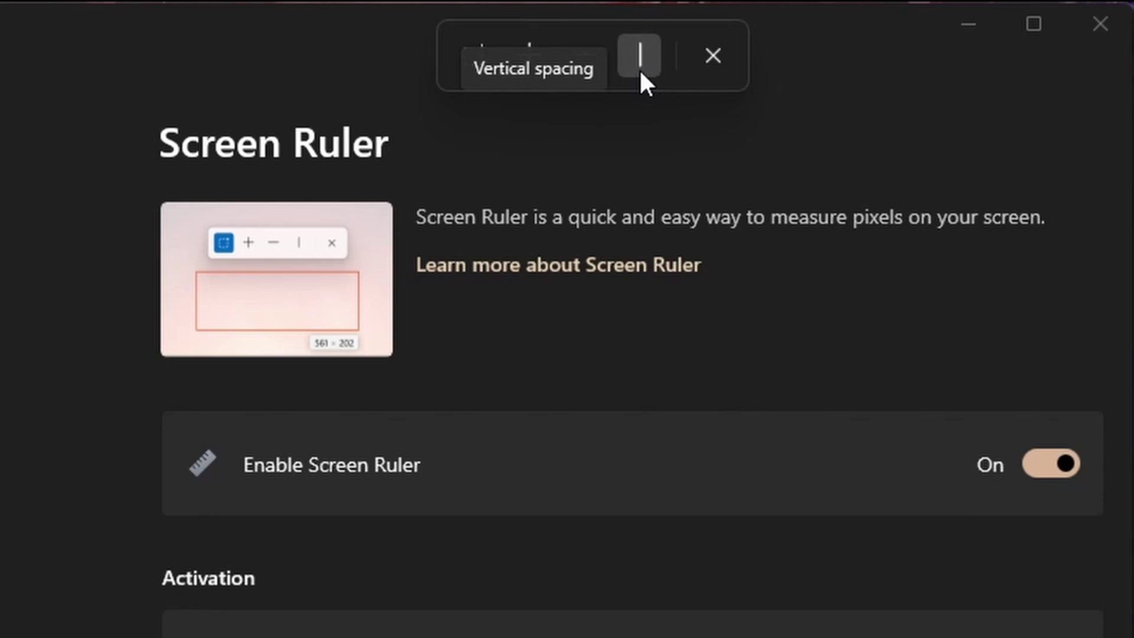
Measure the page text's bounds, then its spacing, horizontally and vertically, reaching 556 pixels
click(477, 52)
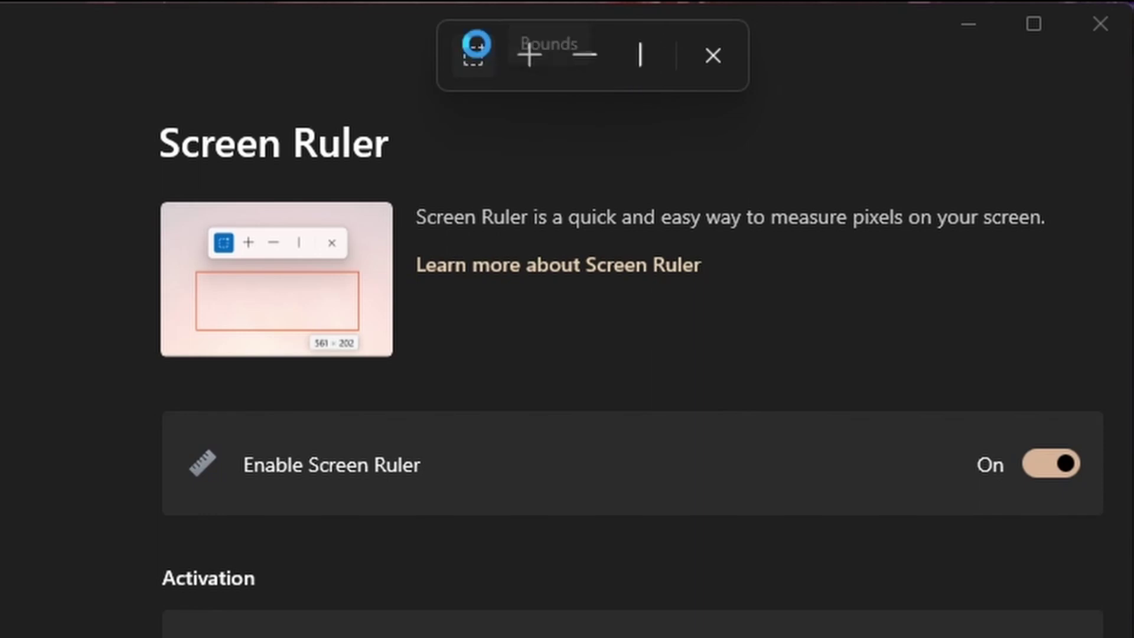
drag(413, 189, 1063, 308)
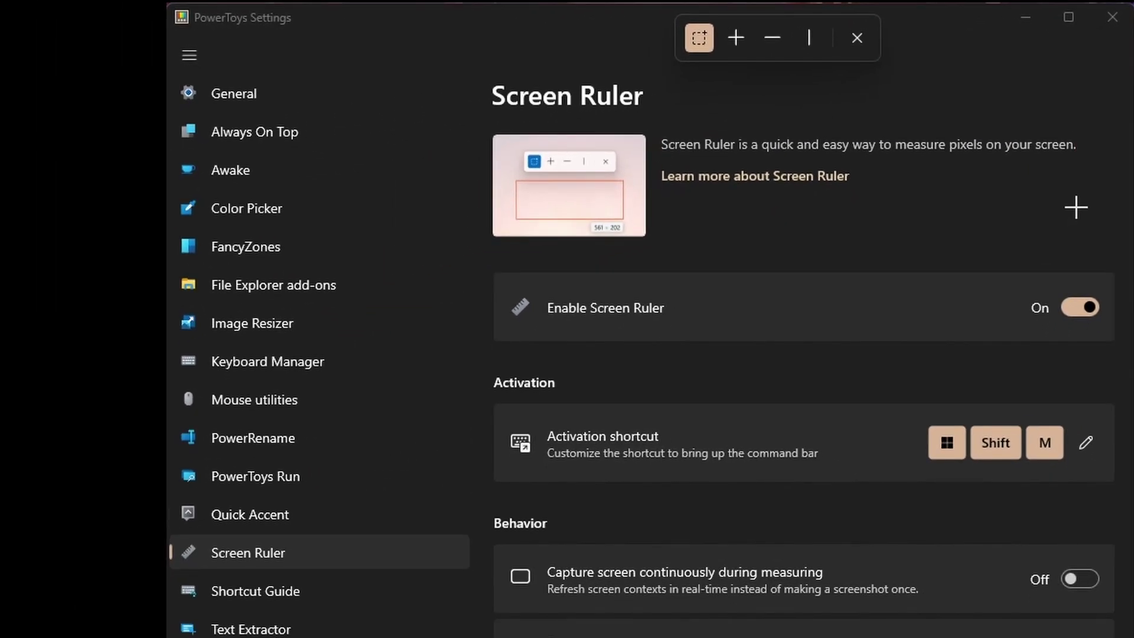
click(736, 27)
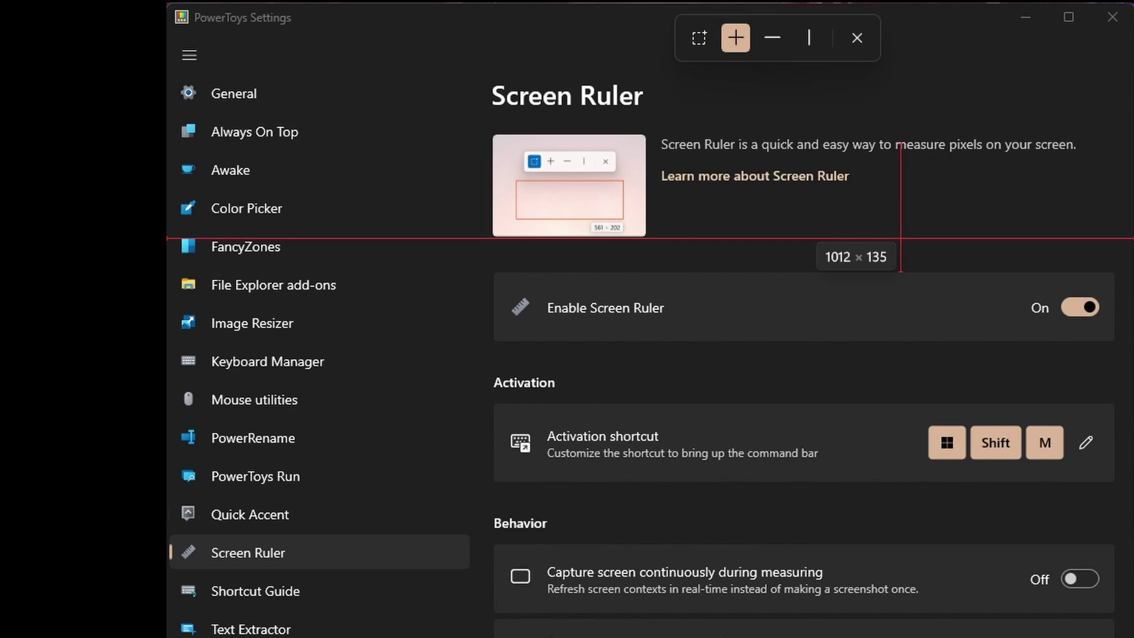
key(ctrl+3)
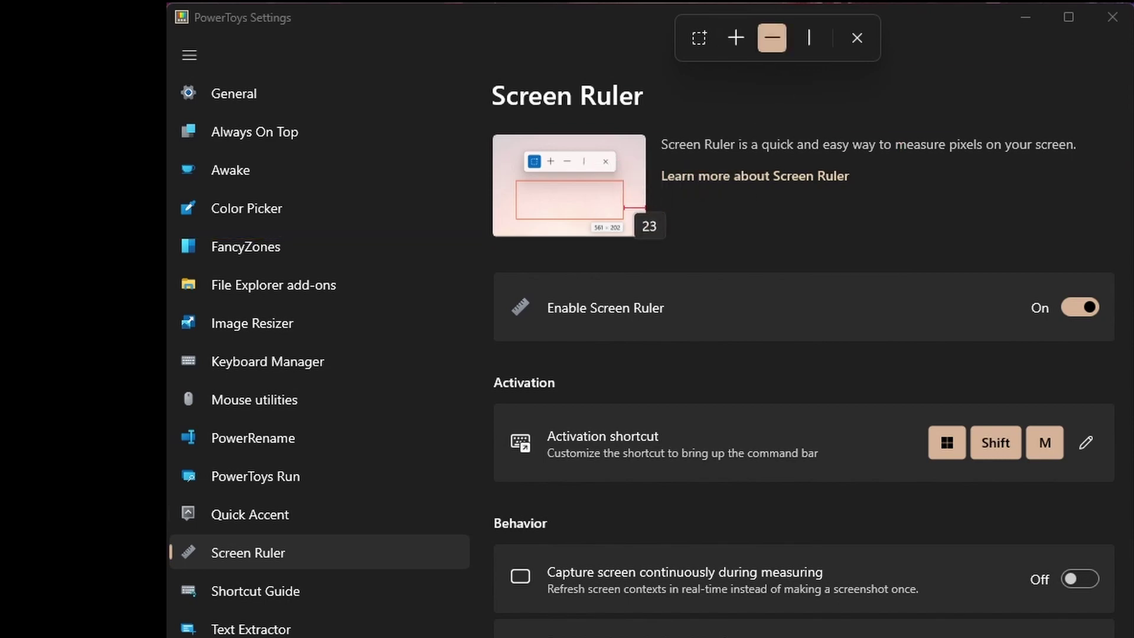
key(ctrl+4)
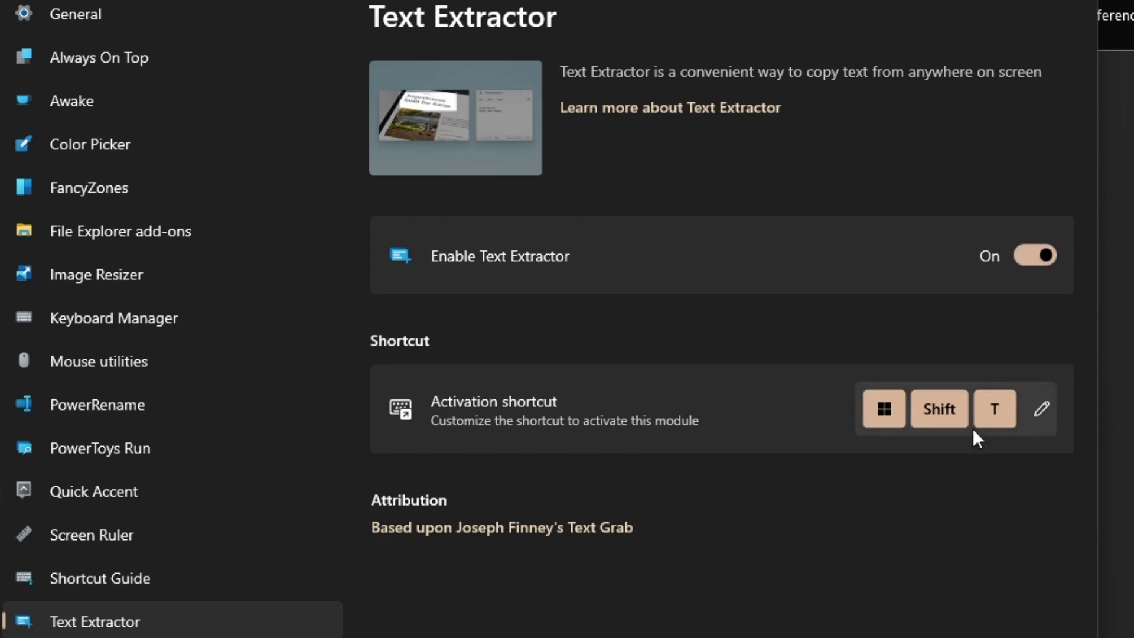
Extract the quote from the Instagram image with Text Extractor and paste it into Word
key(alt+F4)
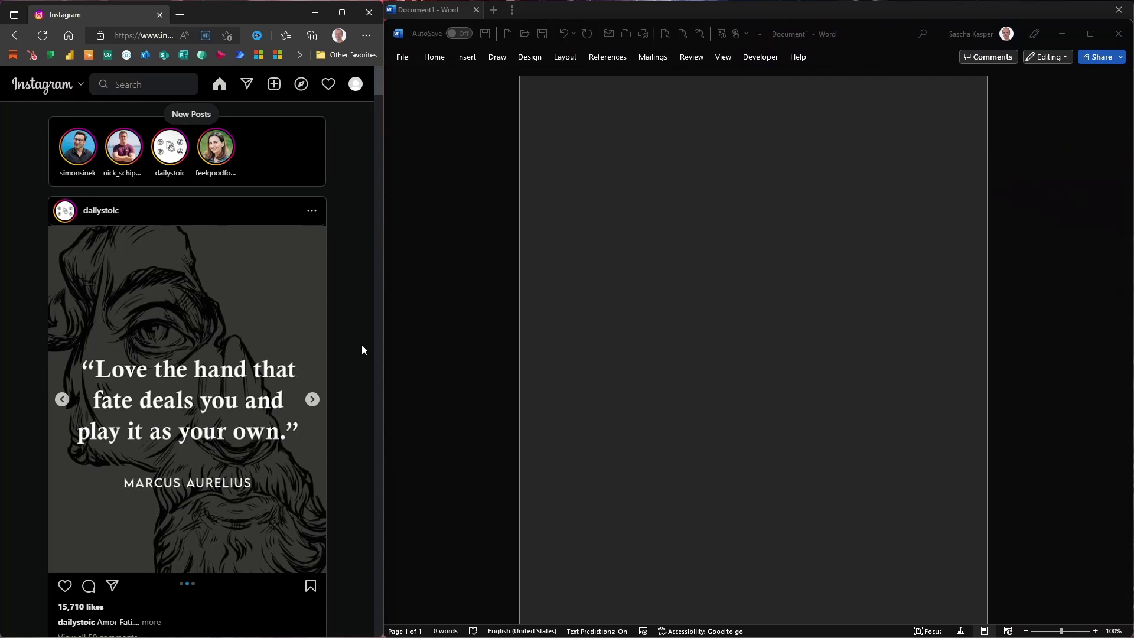
key(super+shift+t)
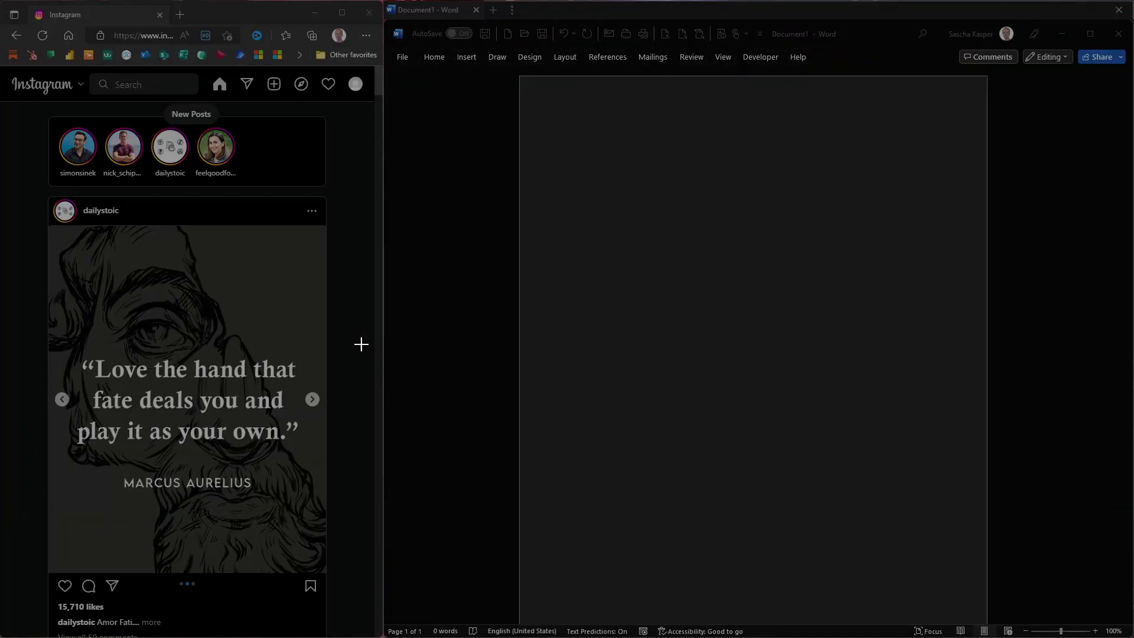
drag(174, 442, 289, 461)
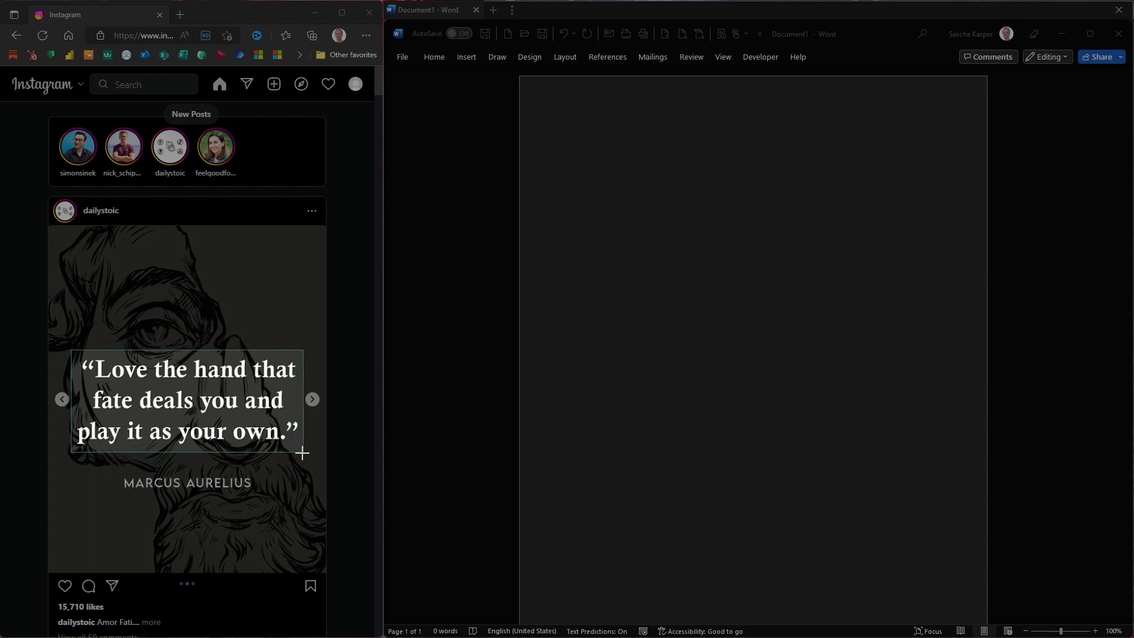
mouse_move(303, 454)
mouse_down()
mouse_move(304, 398)
mouse_move(342, 446)
mouse_move(277, 455)
mouse_move(302, 454)
mouse_up()
click(622, 240)
text("Love the hand that fate deals you and play it as your own.")
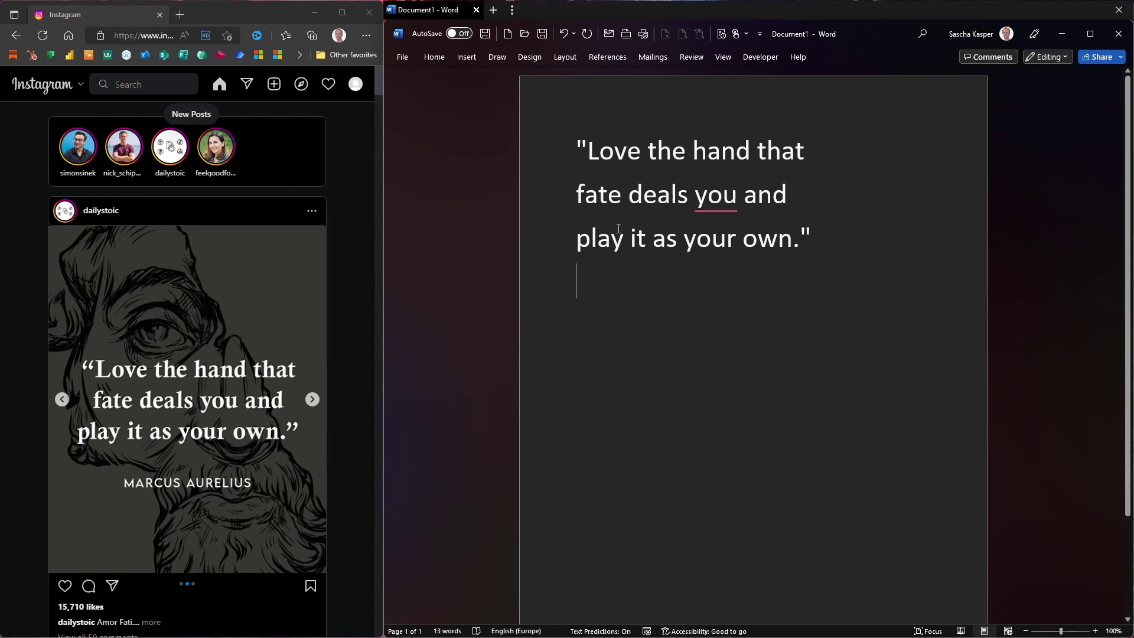